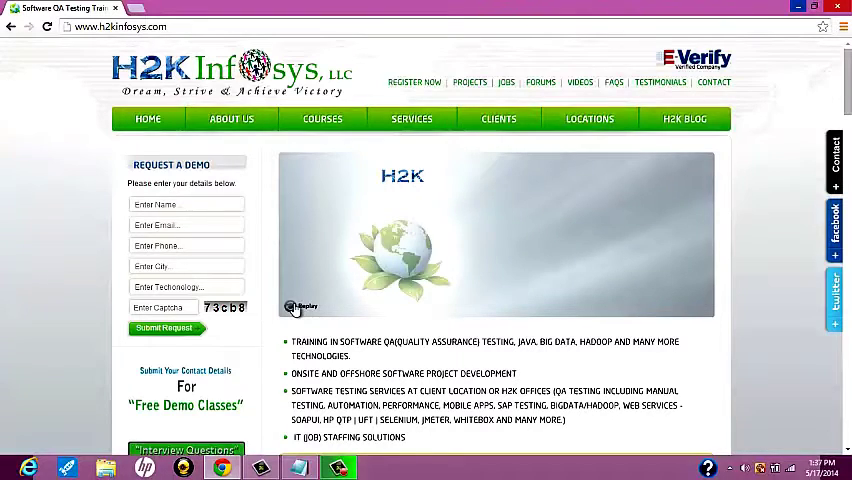
Open H2K Infosys's Facebook page, view its full reviews list, then close the list
left_click(837, 226)
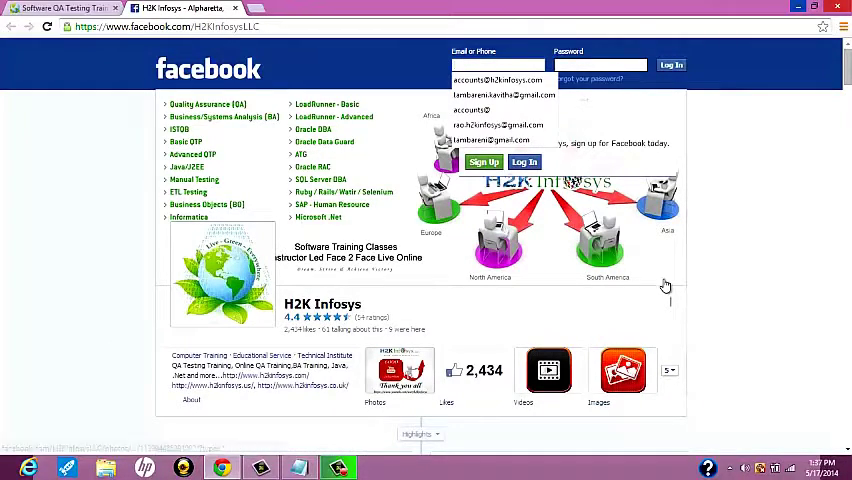
left_click(848, 302)
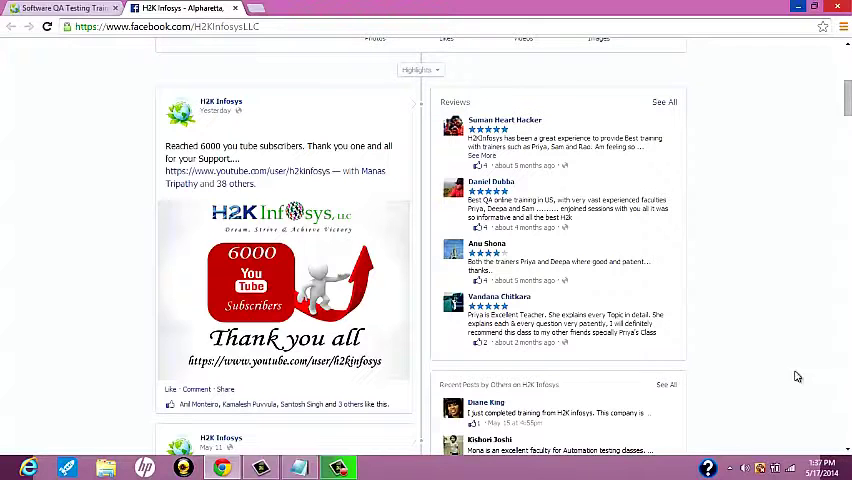
left_click(528, 314)
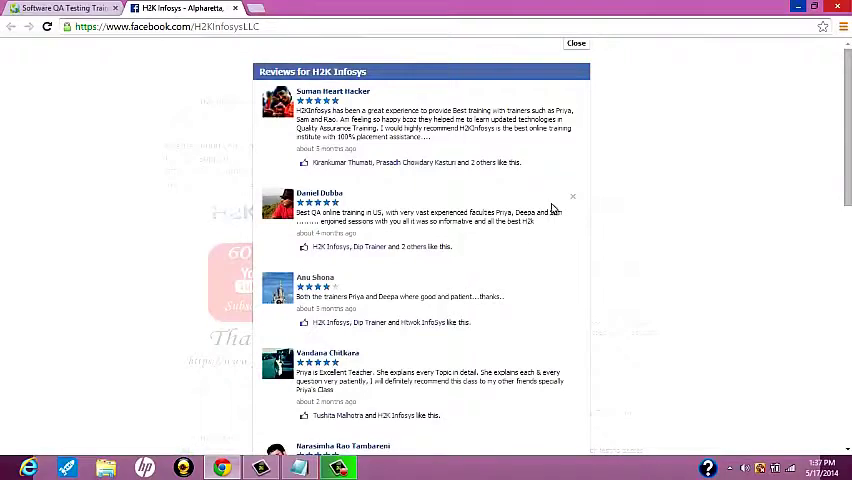
left_click(578, 45)
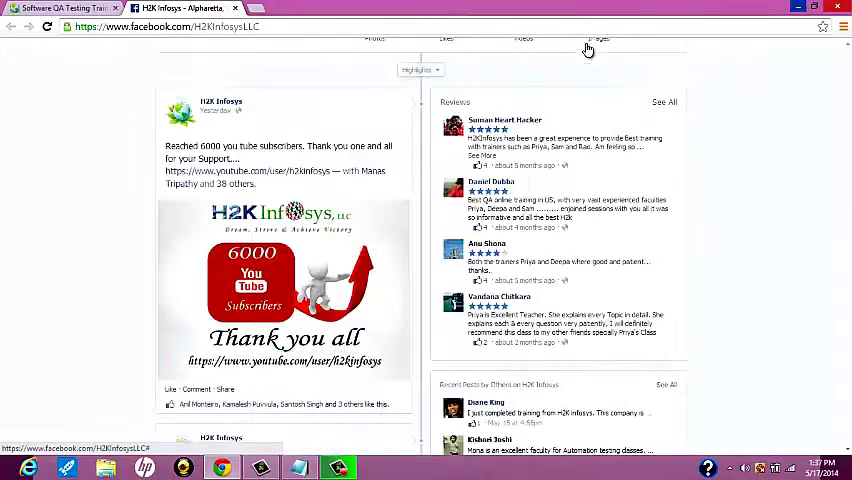
Return to the H2K Infosys website tab and replay the homepage banner animation
left_click(89, 12)
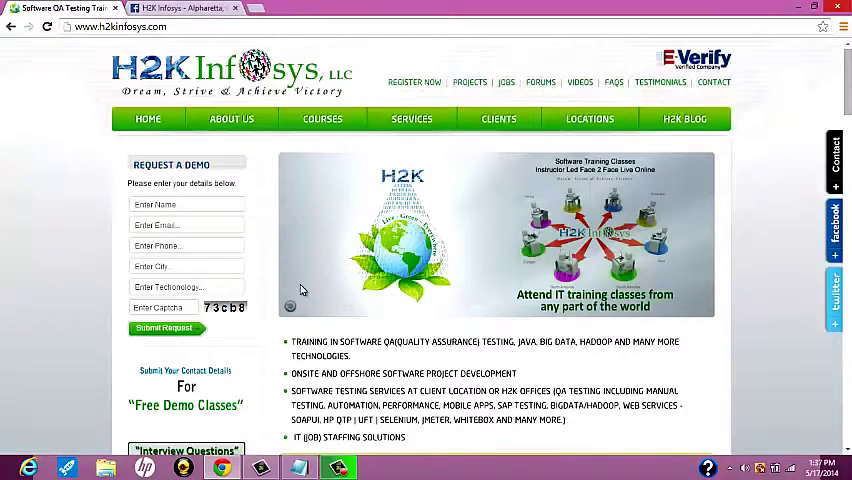
left_click(291, 308)
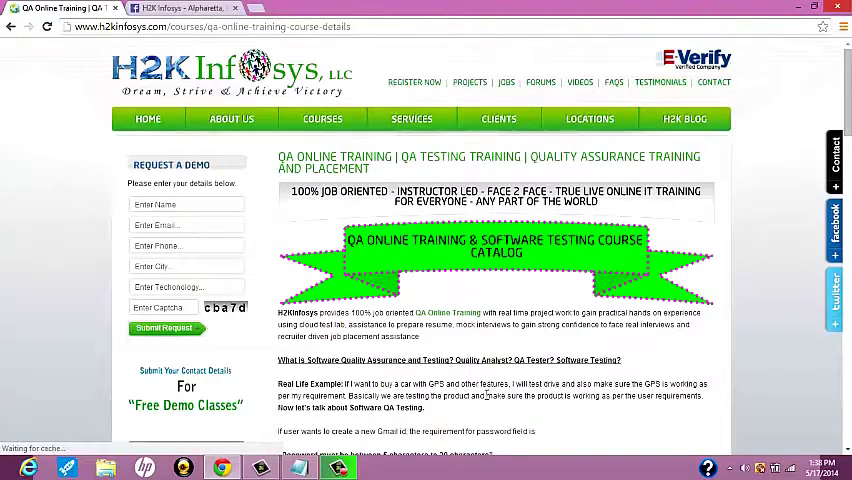
scroll(487, 395, "down", 1)
scroll(487, 395, "down", 1)
scroll(487, 395, "down", 2)
scroll(487, 395, "down", 1)
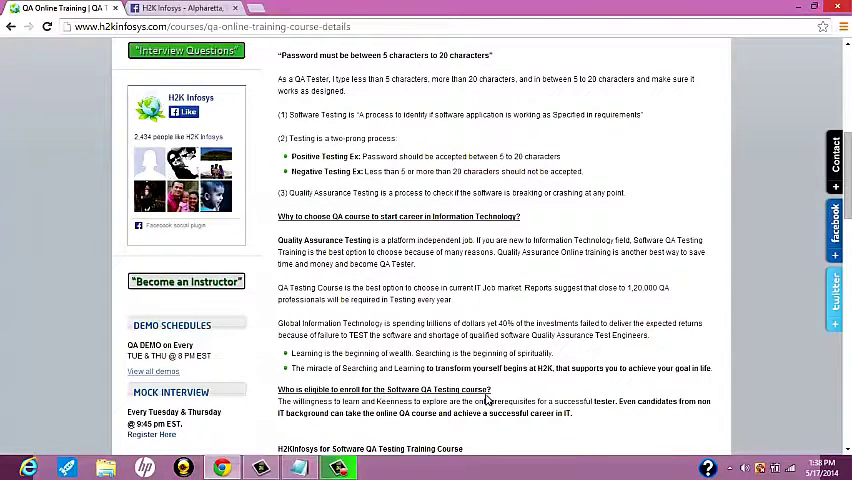
scroll(487, 398, "down", 1)
scroll(487, 397, "down", 2)
scroll(487, 396, "down", 2)
scroll(487, 395, "down", 1)
scroll(487, 396, "down", 5)
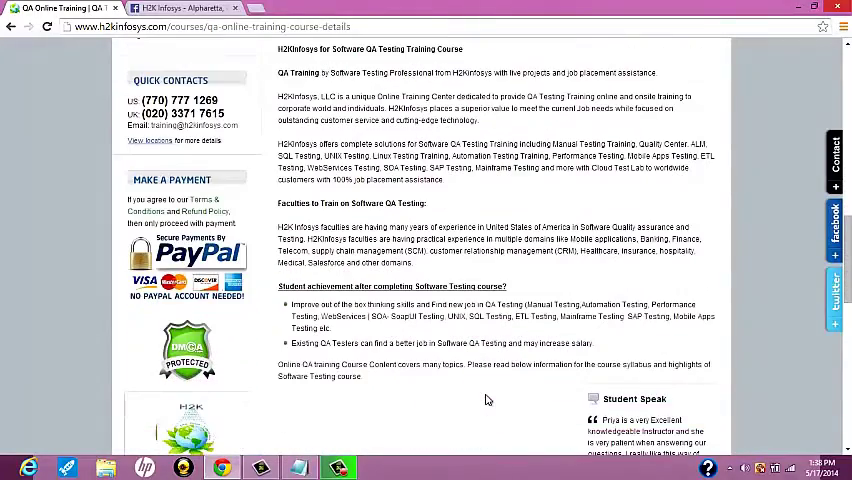
scroll(487, 396, "down", 1)
scroll(487, 396, "down", 1)
scroll(487, 397, "down", 1)
scroll(487, 398, "down", 1)
scroll(487, 400, "down", 2)
scroll(487, 400, "down", 1)
scroll(487, 400, "down", 1)
scroll(487, 396, "down", 1)
scroll(486, 395, "down", 1)
scroll(486, 396, "down", 1)
scroll(487, 400, "down", 1)
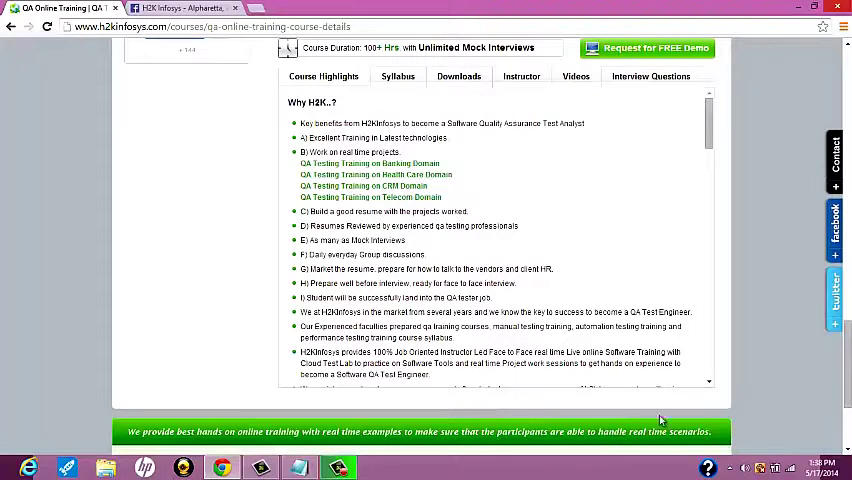
left_click(709, 385)
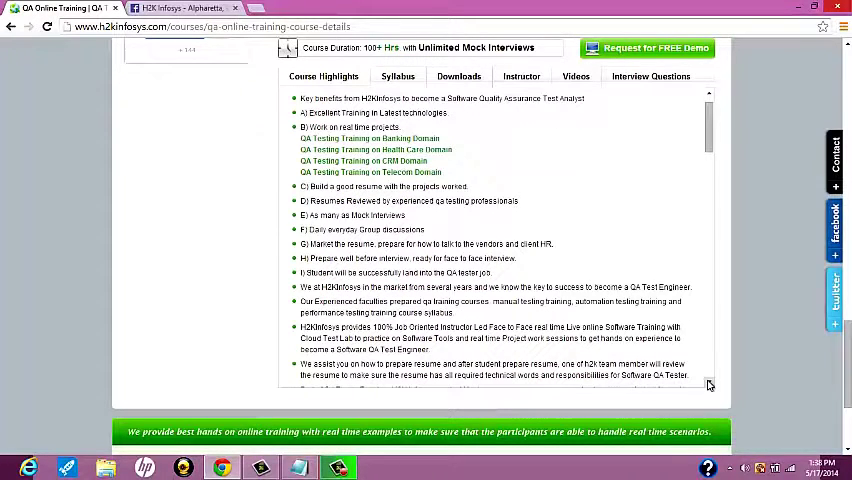